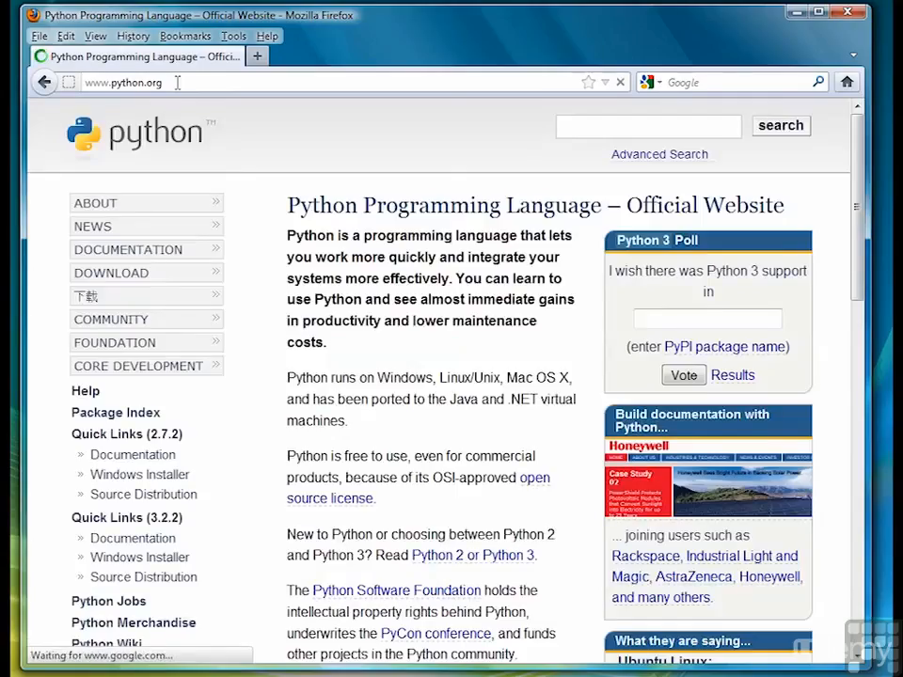
- Download the Python 2.7.2 Windows Installer from the site's download page and save the file
click(120, 282)
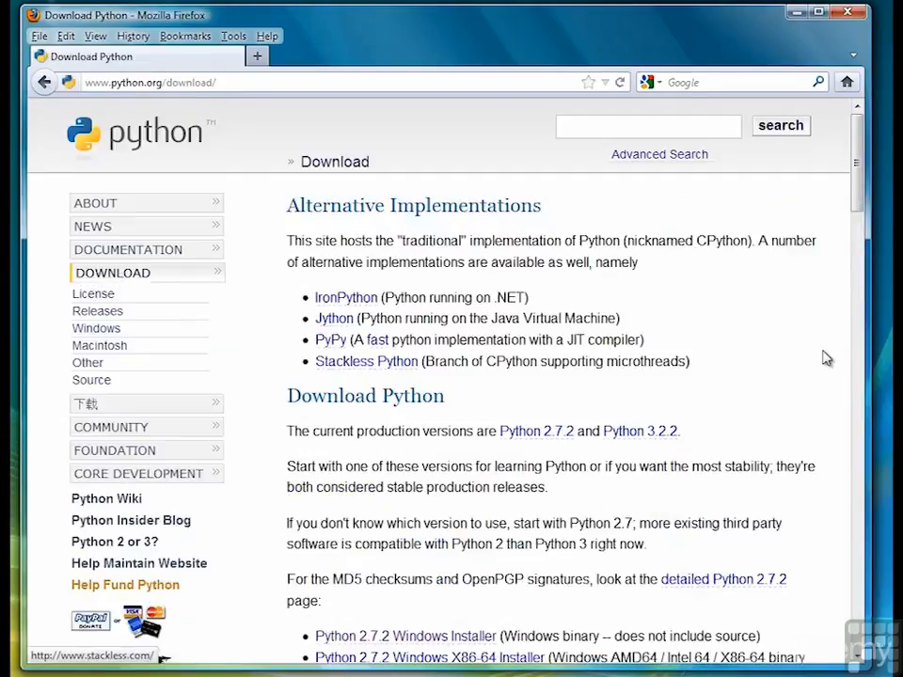
drag(857, 165, 860, 222)
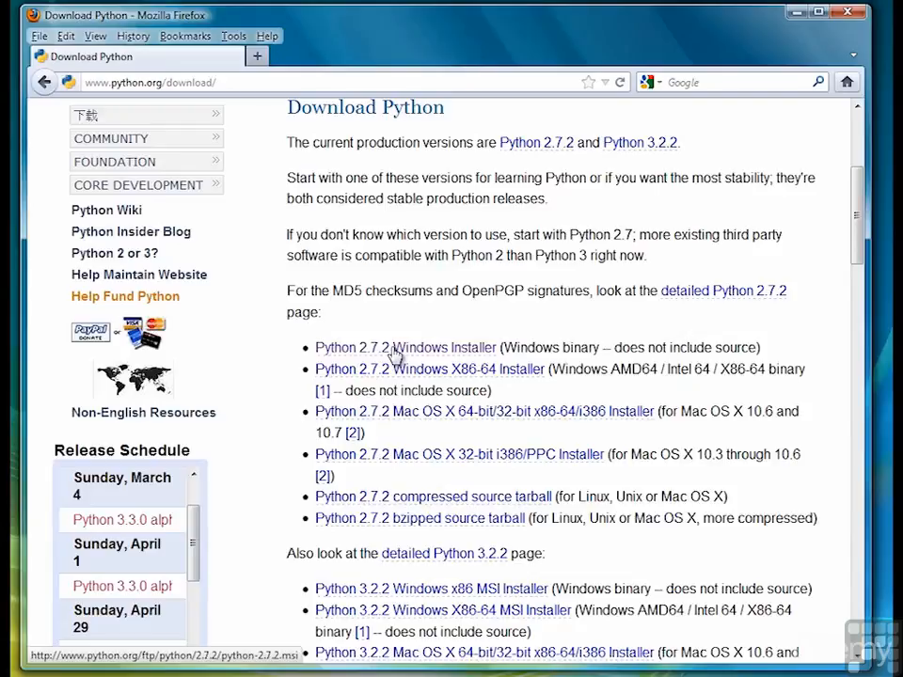
click(419, 353)
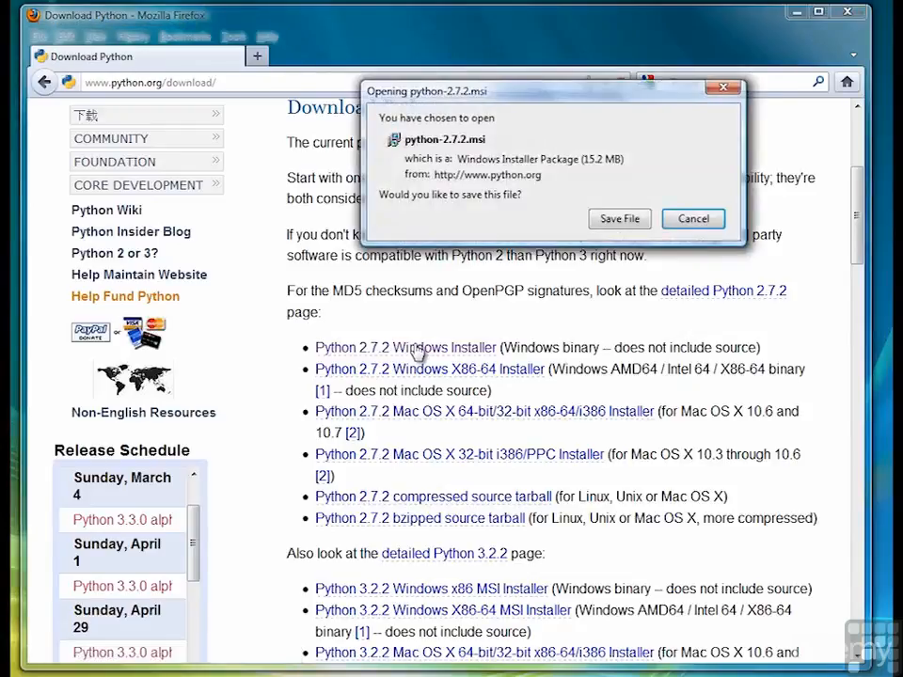
click(620, 218)
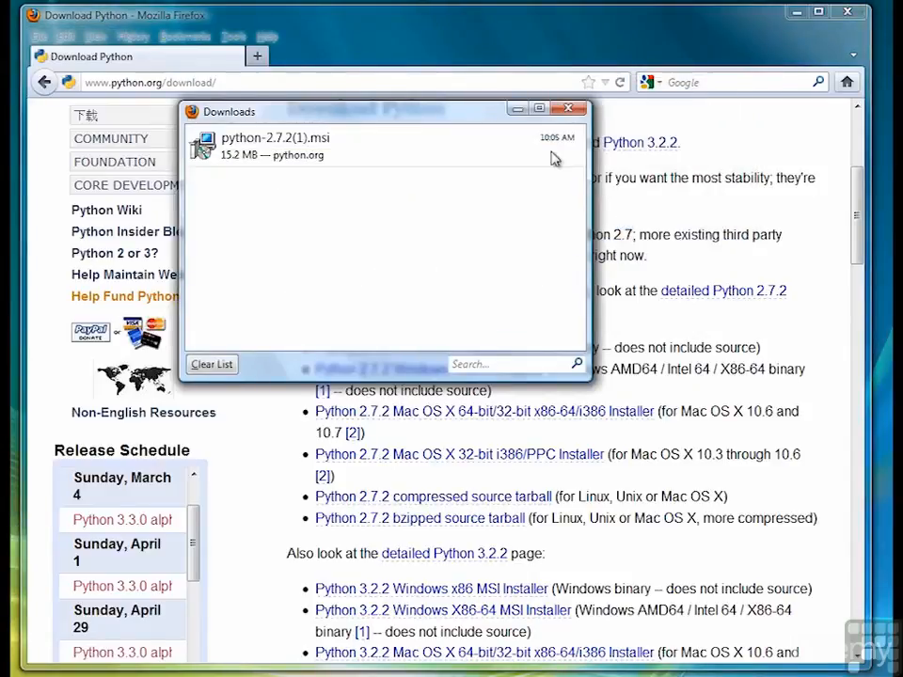
- Run the downloaded python-2.7.2(1).msi and remove the existing Python 2.7.2 installation
double_click(252, 156)
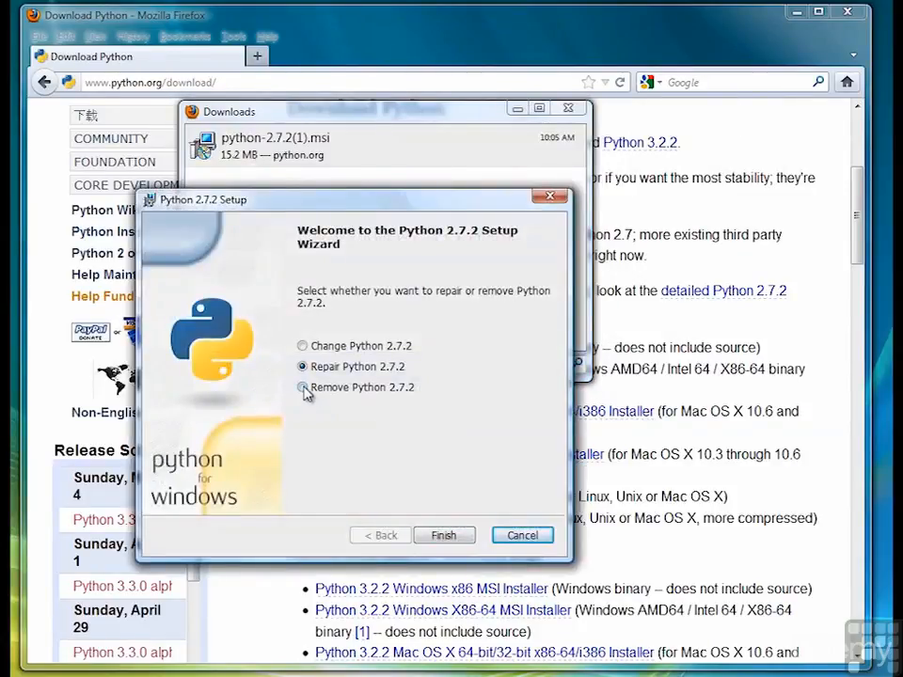
click(303, 388)
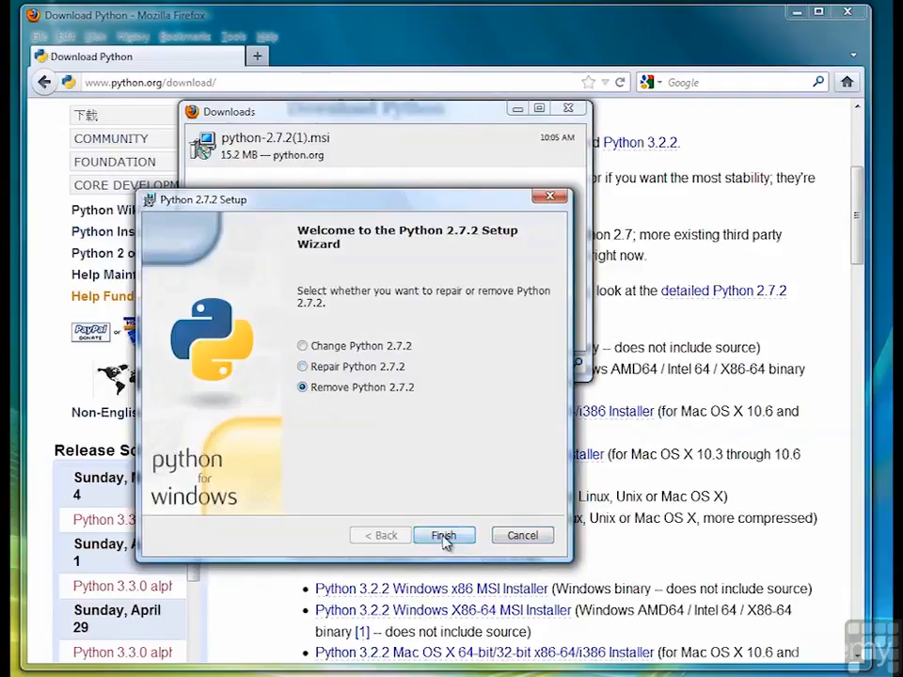
click(444, 536)
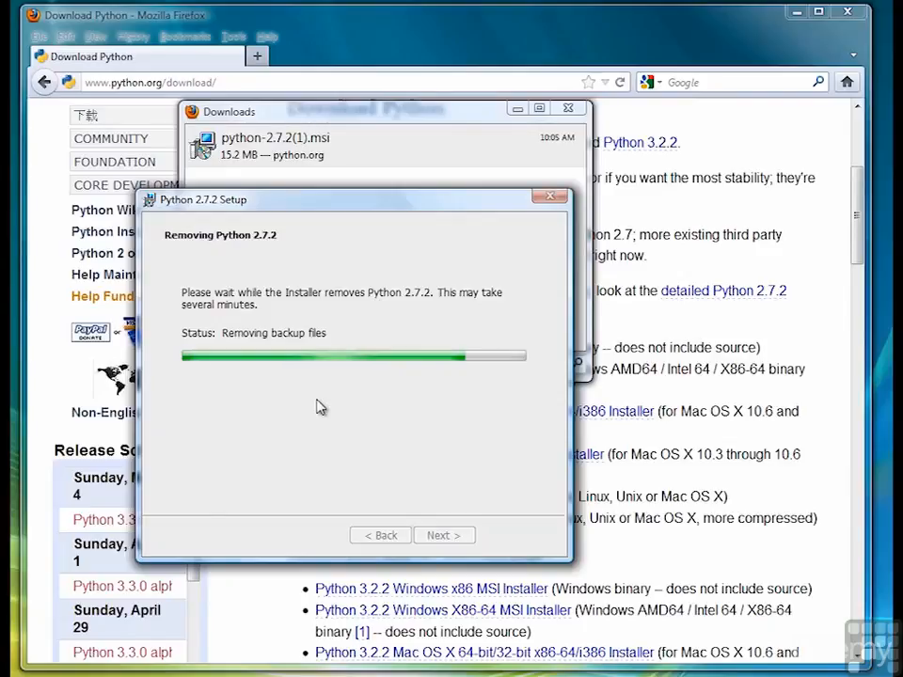
click(461, 538)
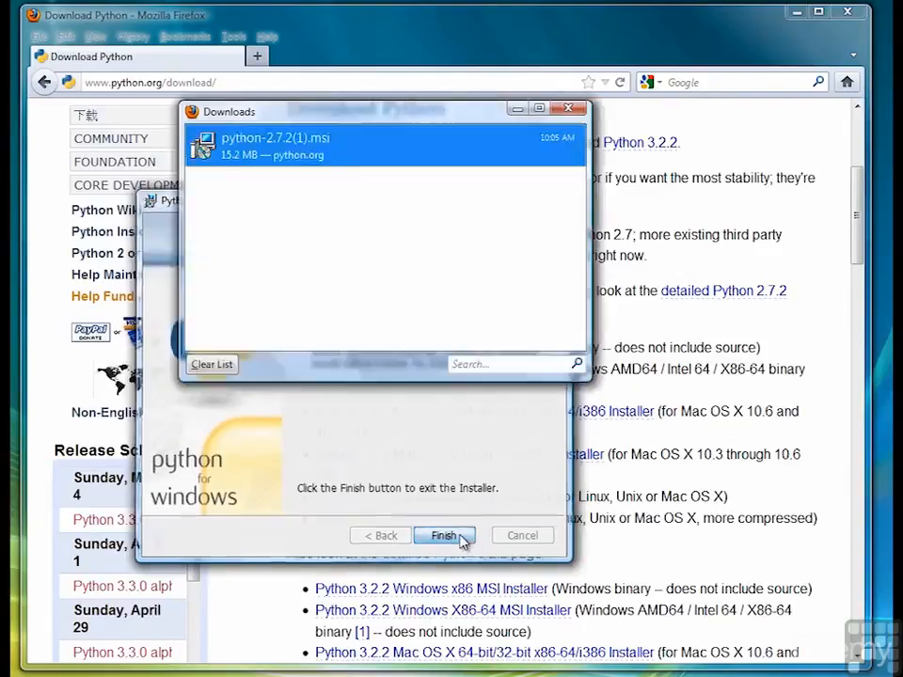
- Run the installer again to install Python 2.7.2 into C:\Python27\, overwriting existing files, and close the downloads window
double_click(297, 146)
click(444, 535)
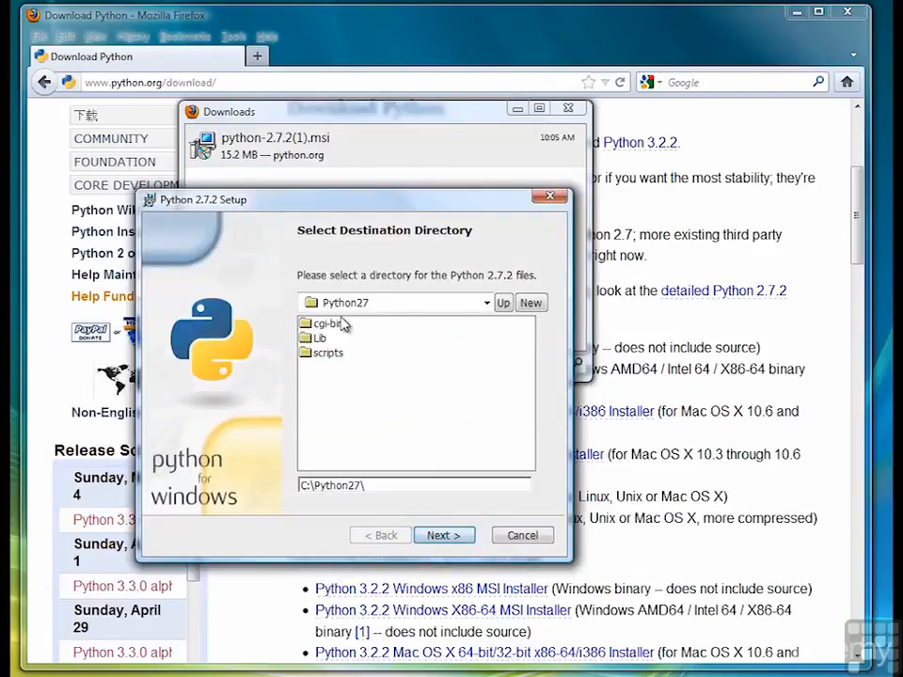
click(448, 535)
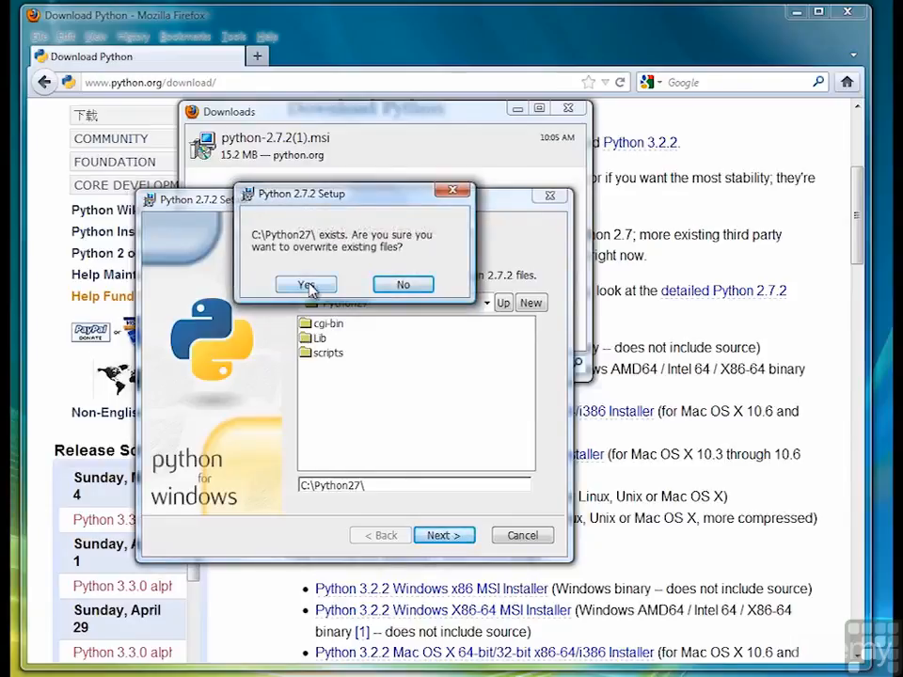
click(307, 286)
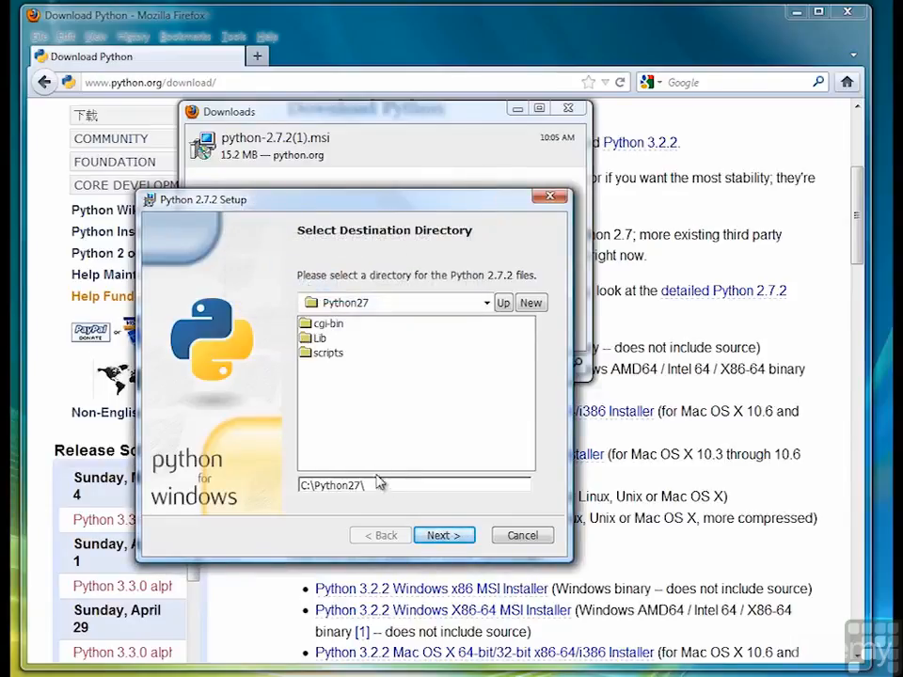
click(448, 535)
click(442, 536)
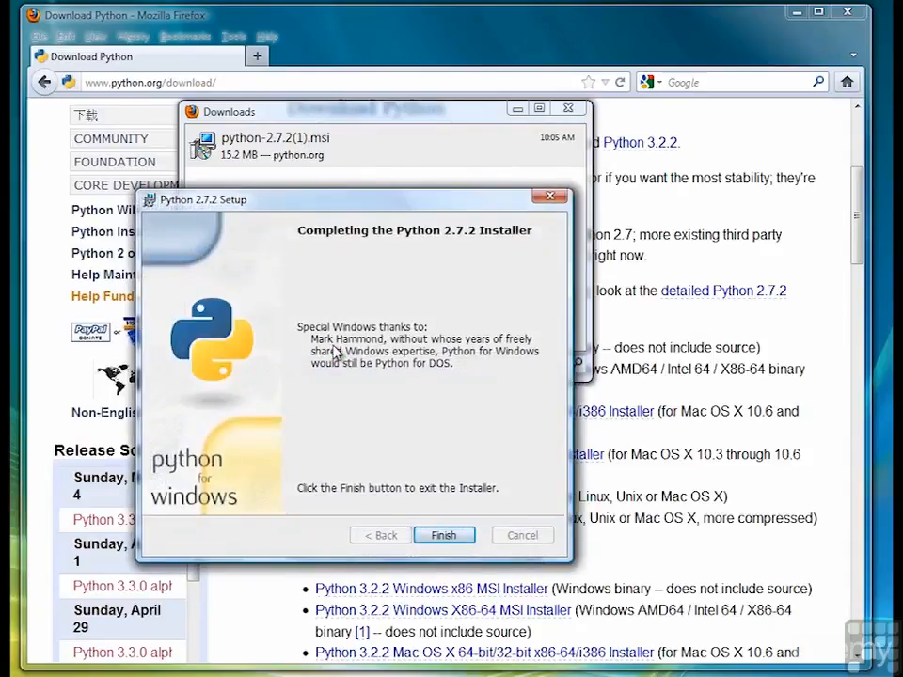
click(444, 536)
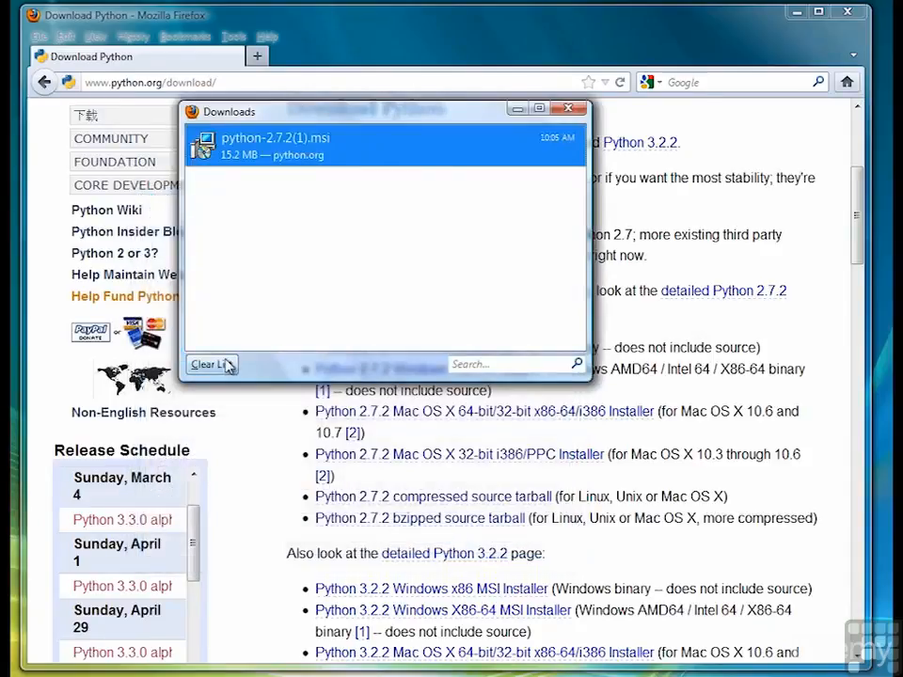
click(568, 109)
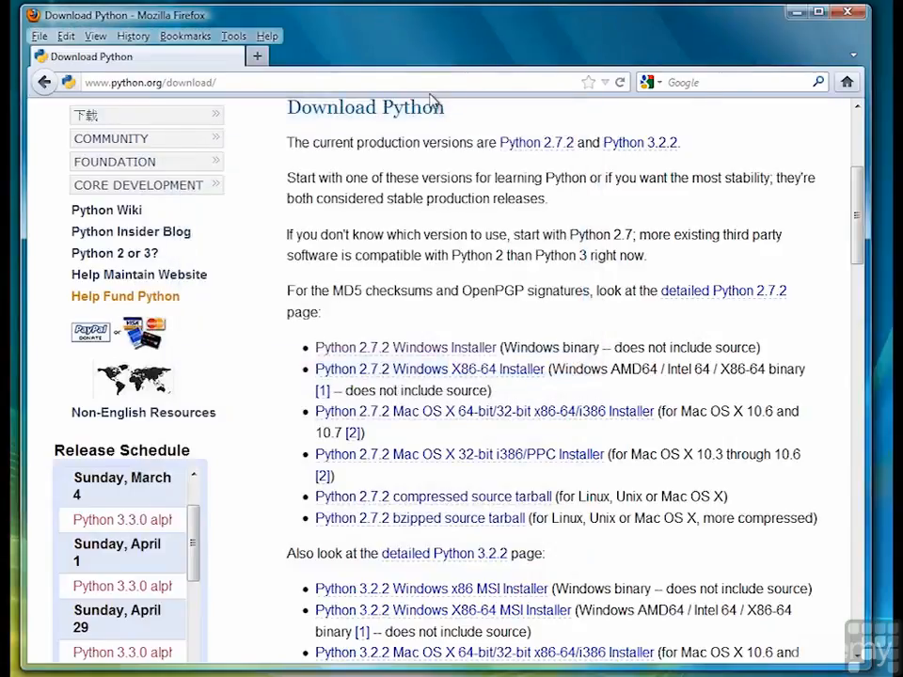
- Open the Windows Command Prompt and change to the \python27 directory
key(super)
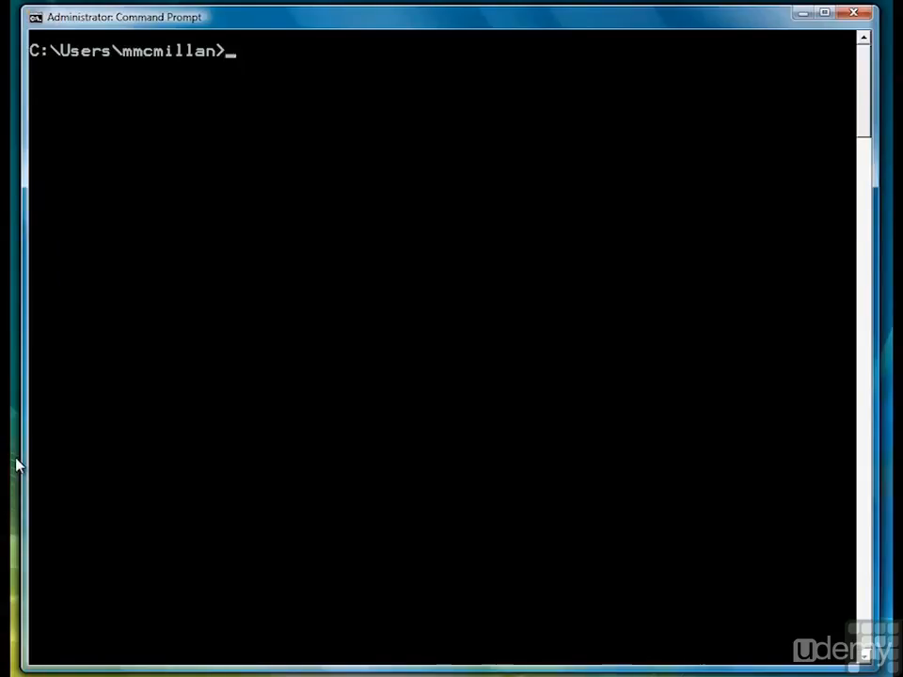
text(cd \p)
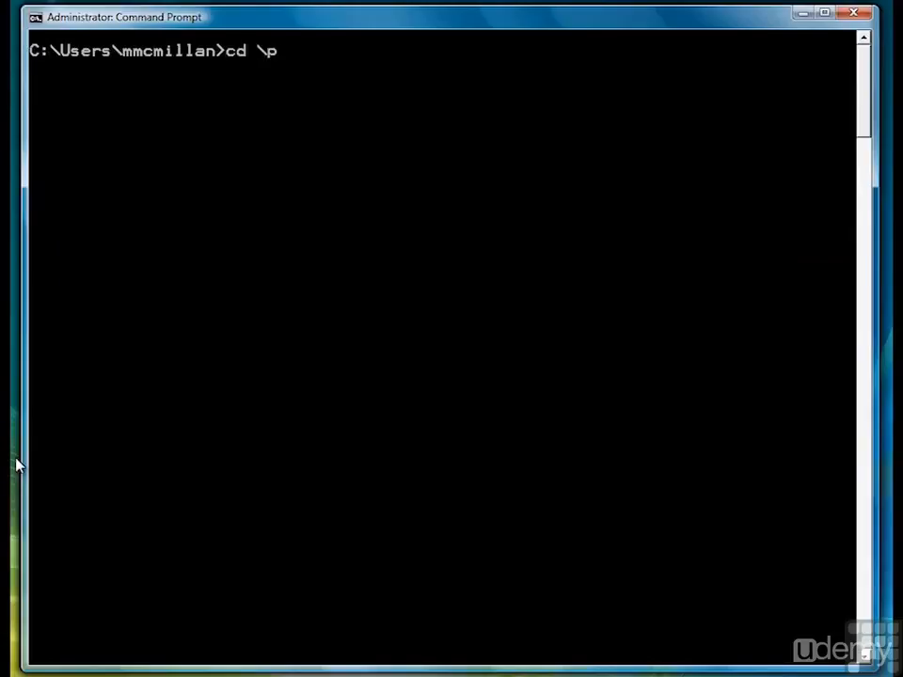
text(ython27)
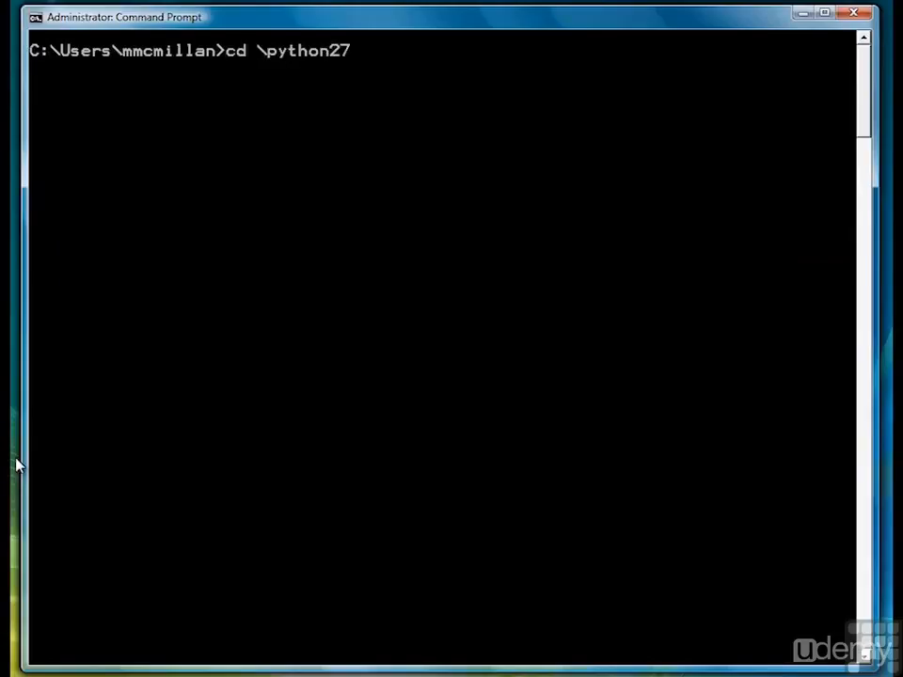
key(Return)
- Create a new file helloworld.py in Notepad from the command line and enter the code print("hello, world!")
text(notepad)
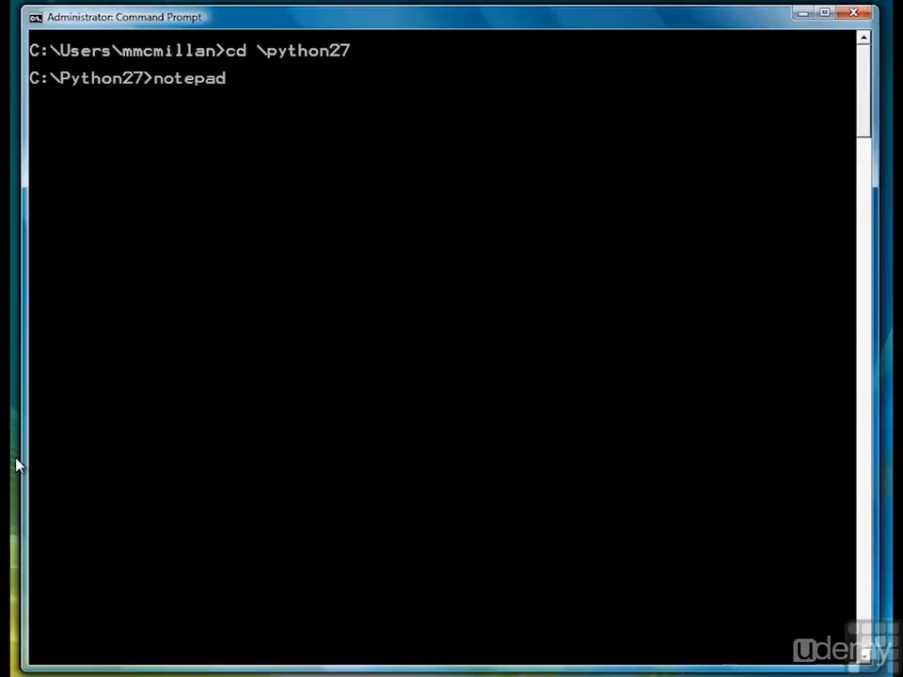
text( helloworld.)
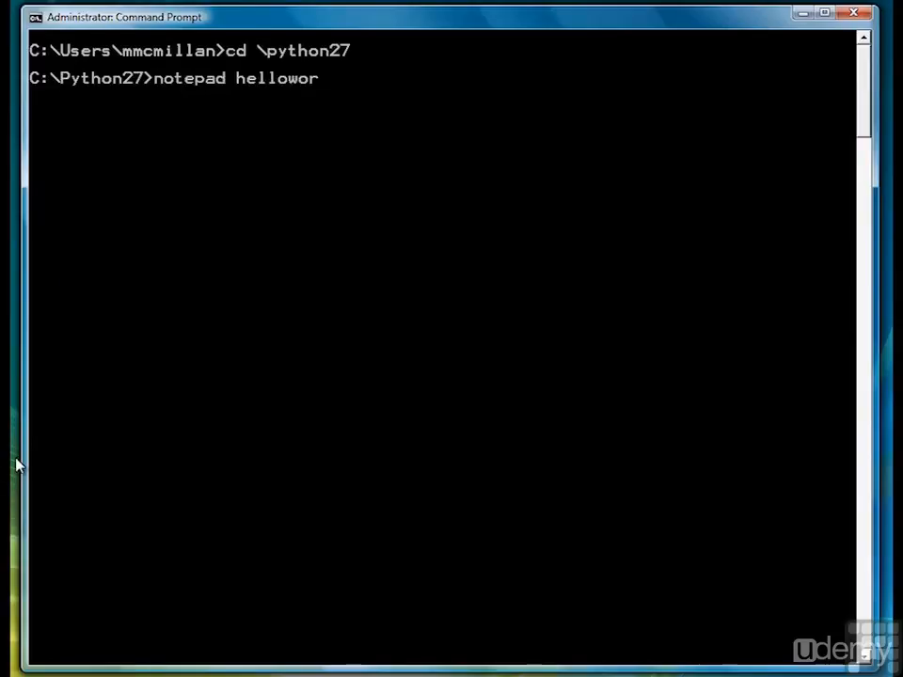
text(py)
key(Return)
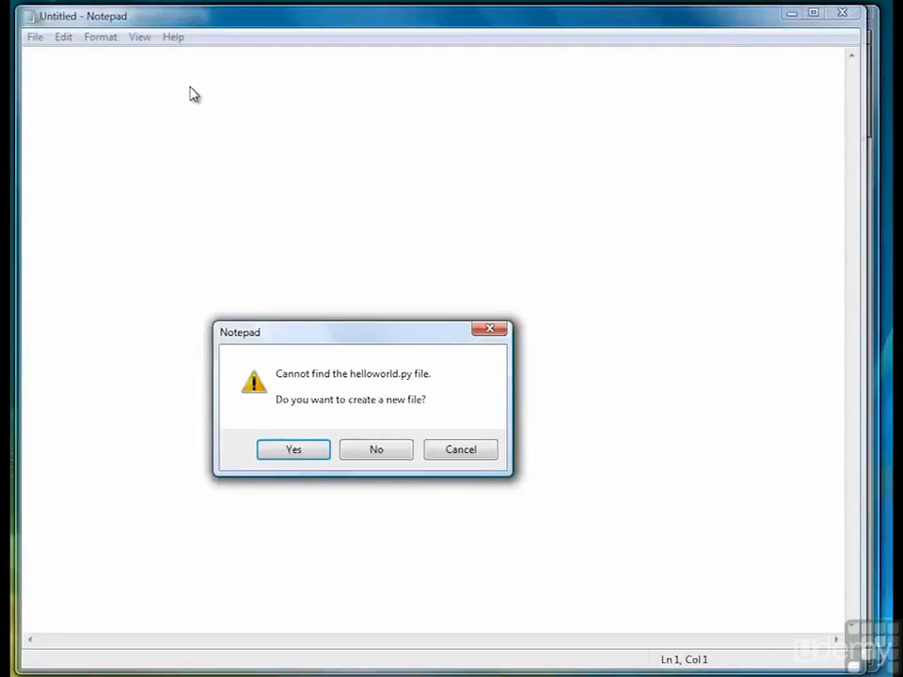
click(308, 451)
text(print("hello, world!"))
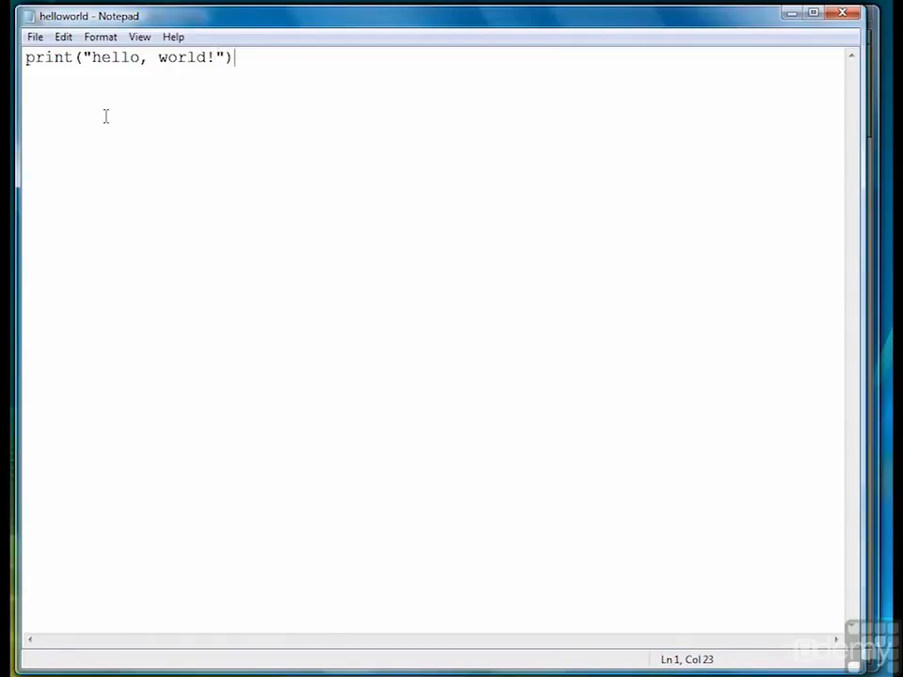
- Exit Notepad saving the changes to helloworld.py, and run the script with Python in the Command Prompt
click(35, 38)
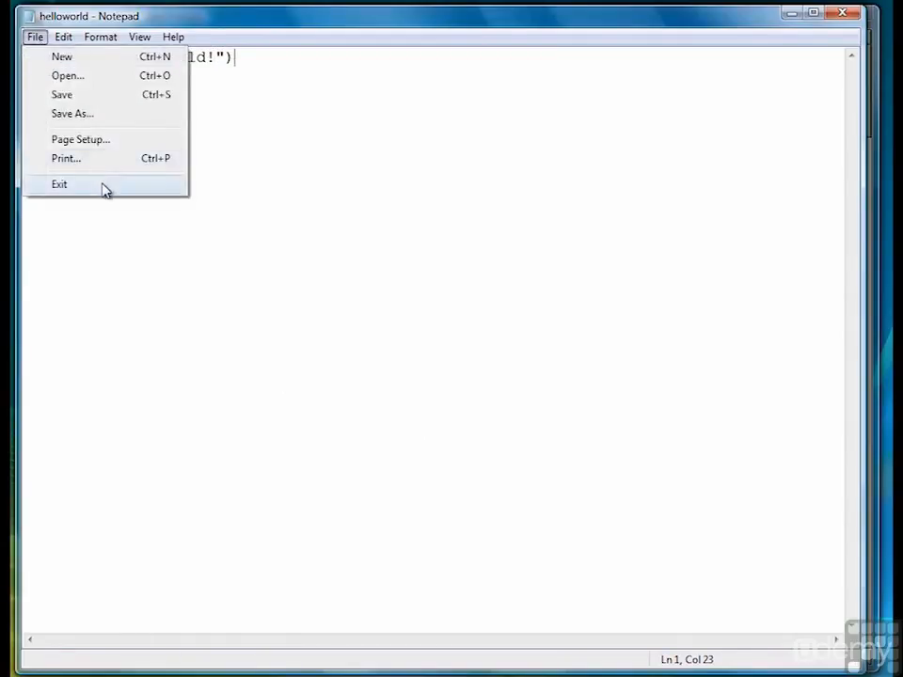
click(105, 188)
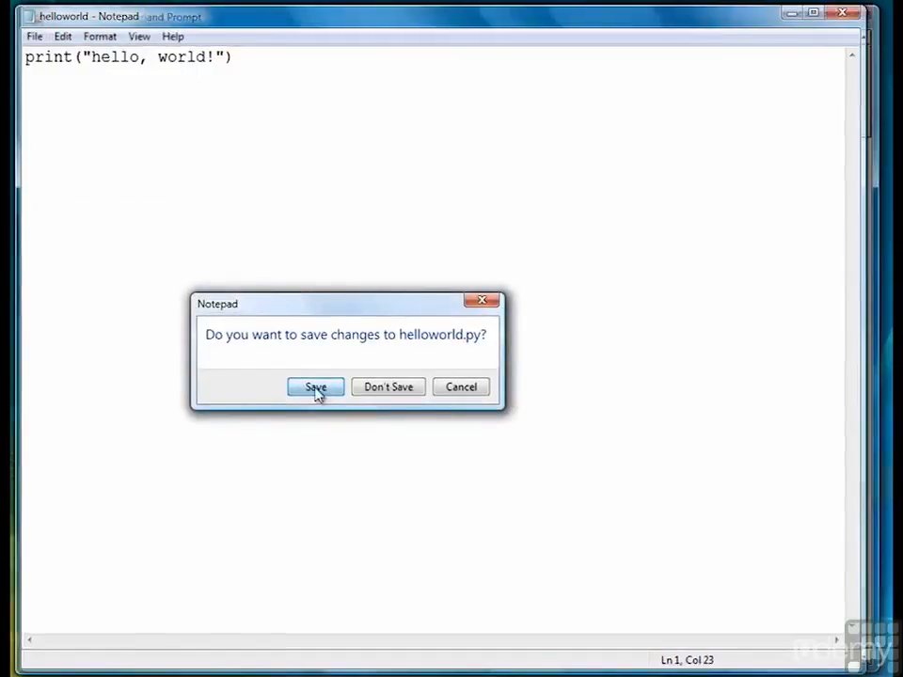
click(316, 388)
text(python helloworld.py)
key(Return)
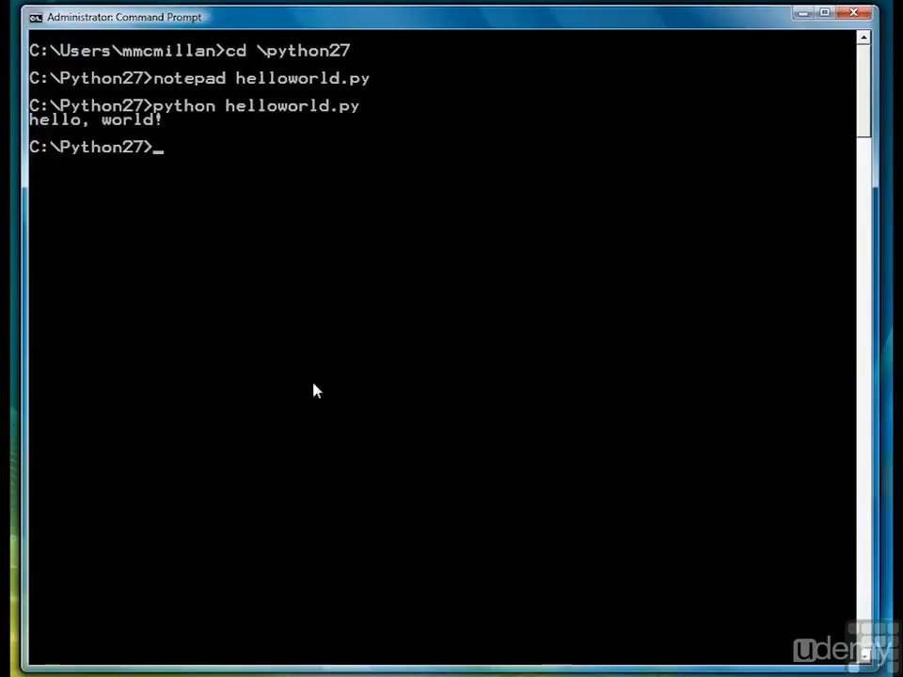